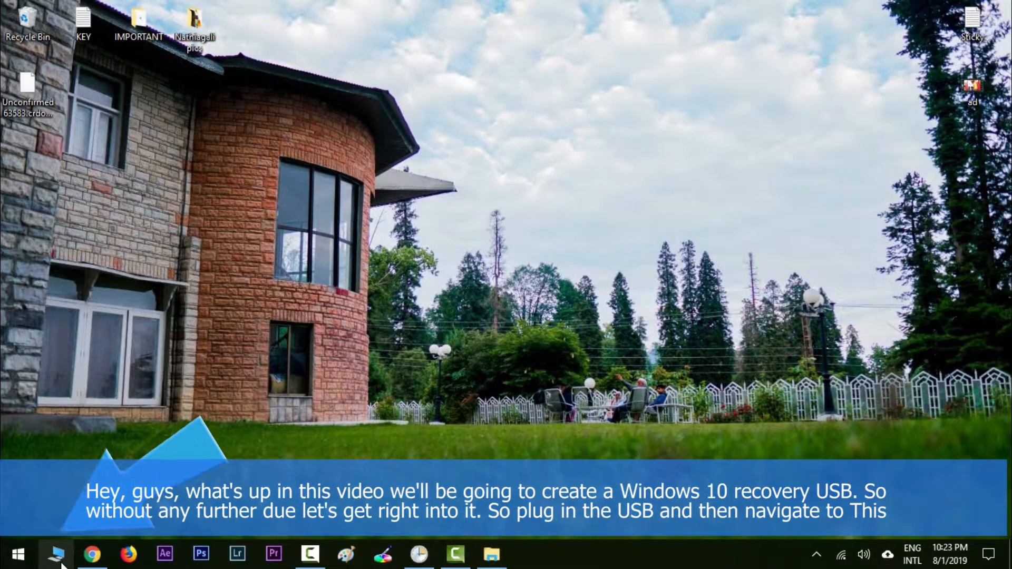
Bring up the format settings for the J_CCSA_X64F (F:) USB drive from This PC
key(super+e)
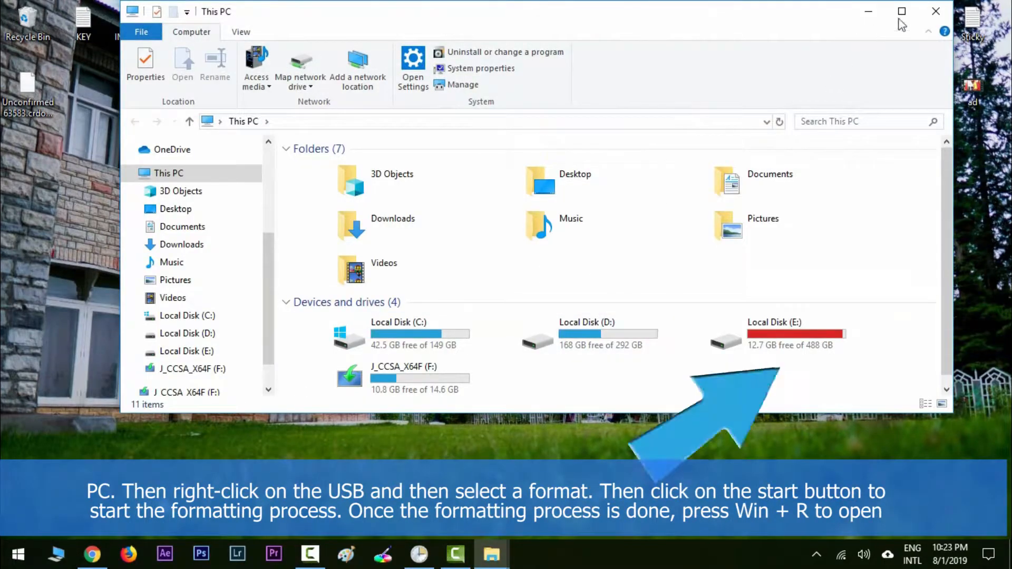
click(901, 12)
right_click(847, 278)
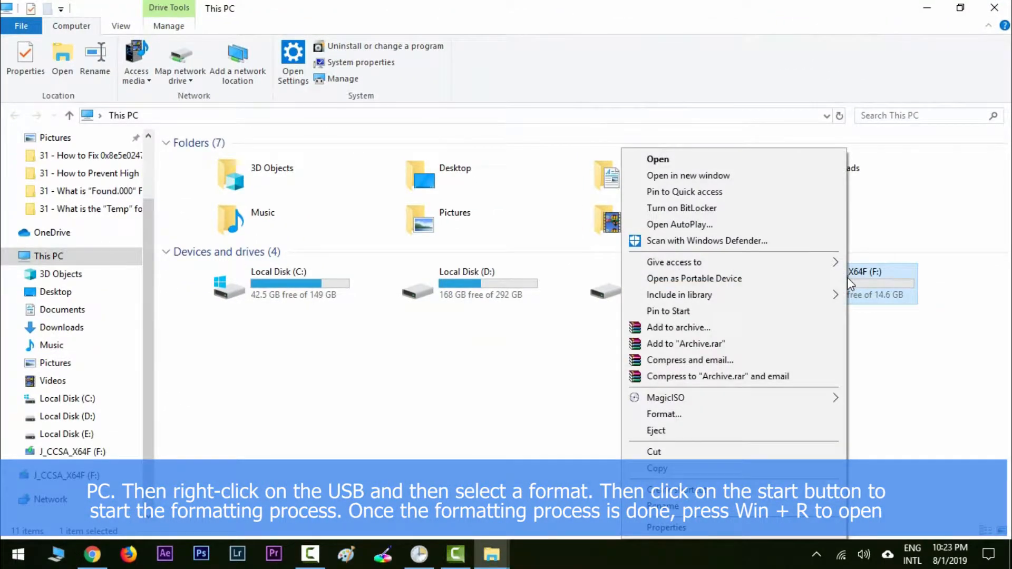
click(793, 419)
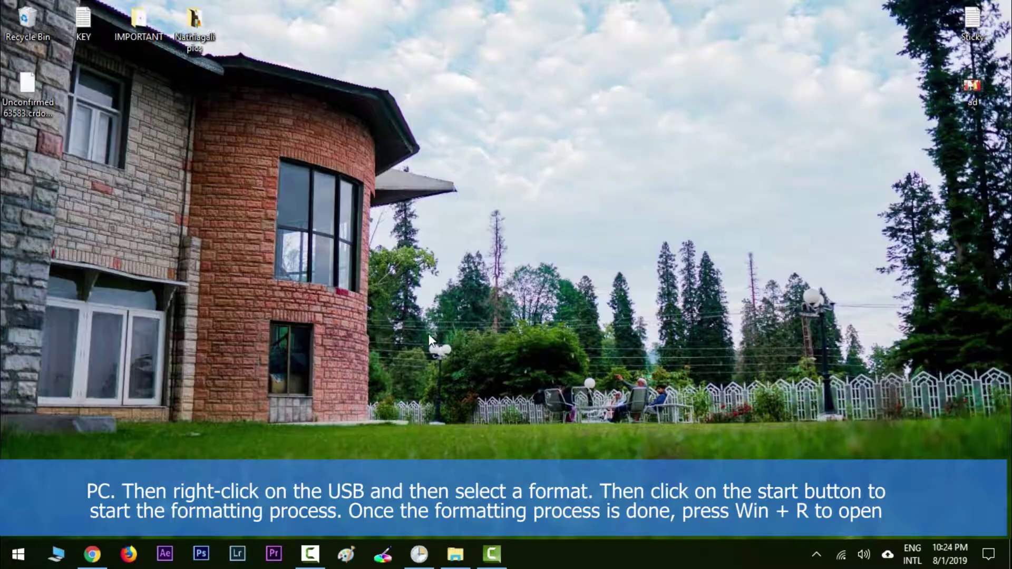
Run Control Panel, switch to Large icons view and reach the Recovery tools page
key(super+r)
drag(162, 389, 480, 210)
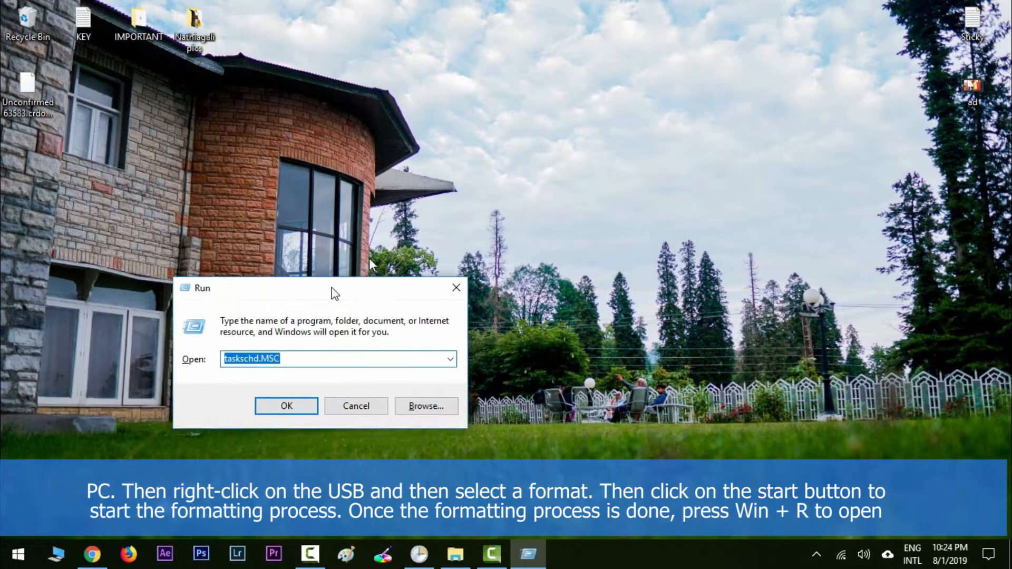
text(contrl)
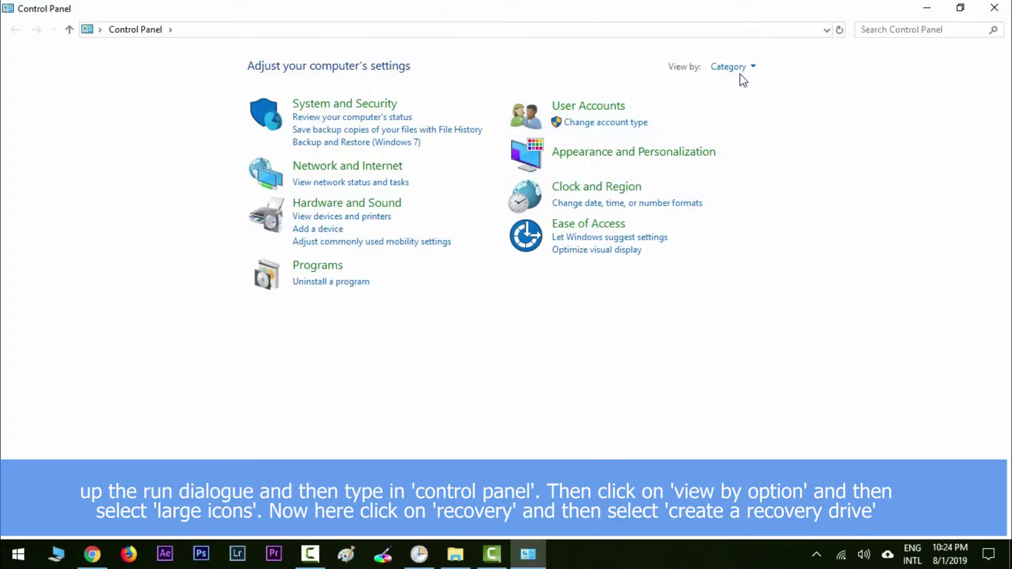
click(743, 69)
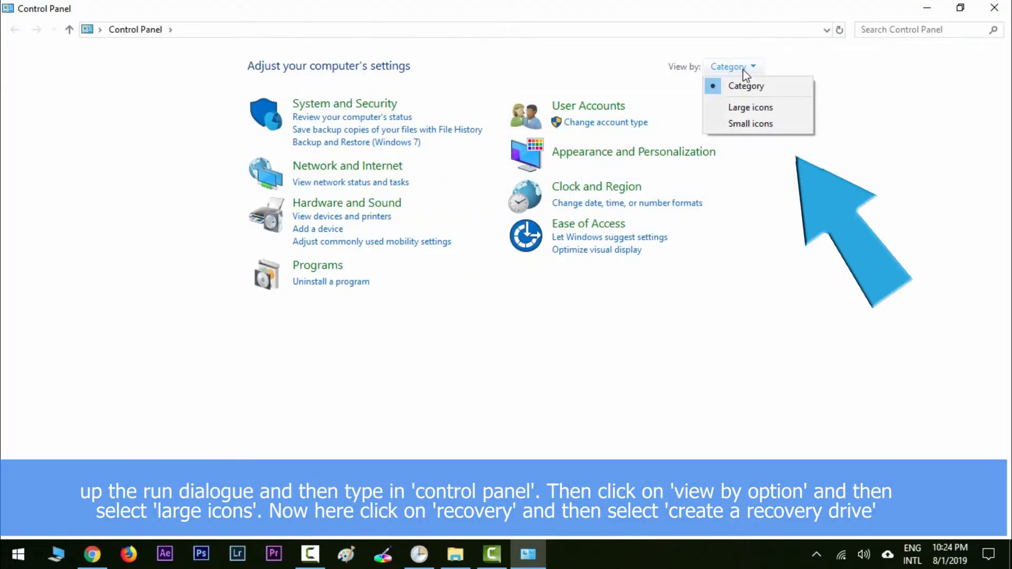
click(756, 109)
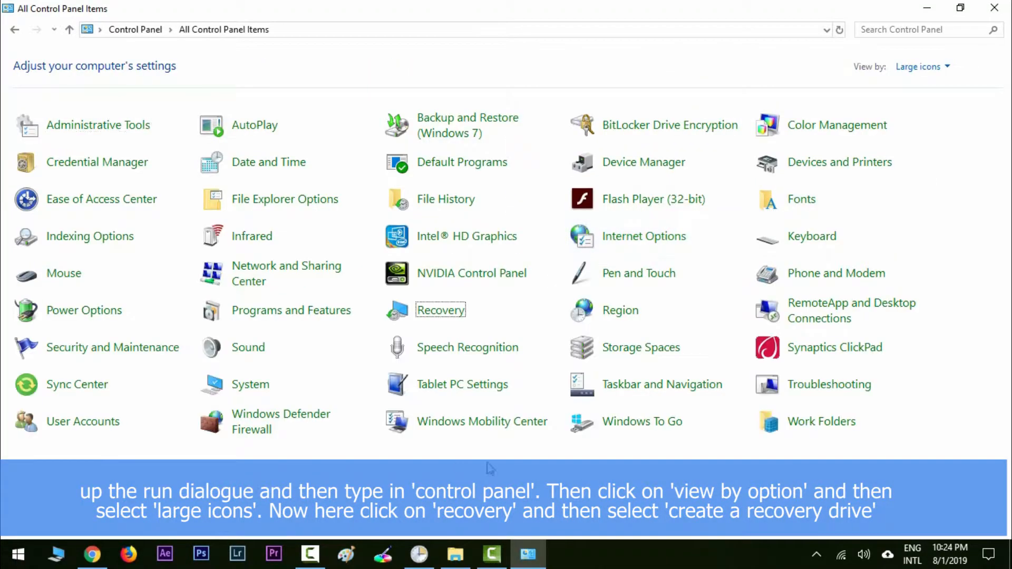
click(445, 321)
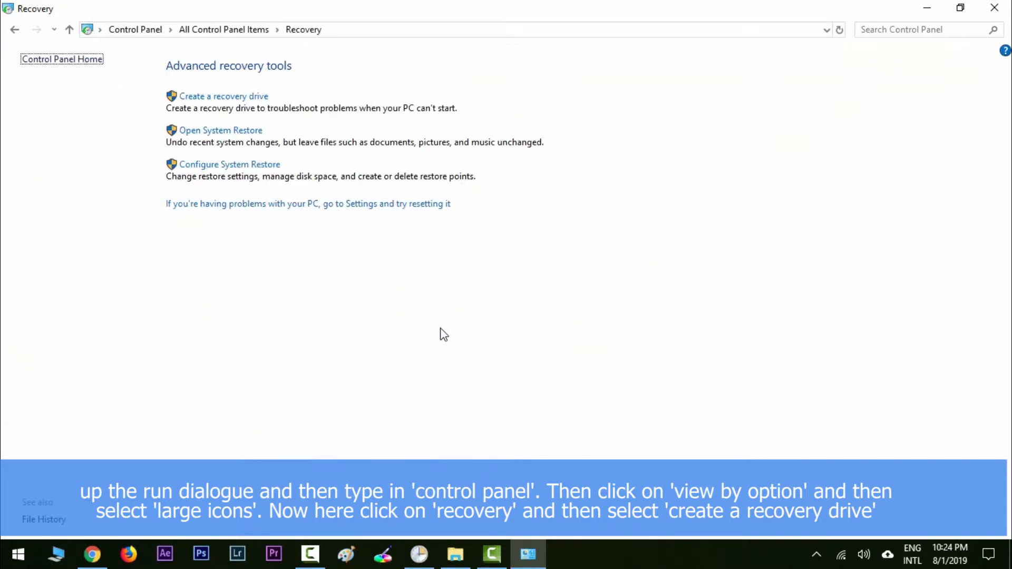
Start 'Create a recovery drive' and continue so the wizard begins preparing
click(255, 99)
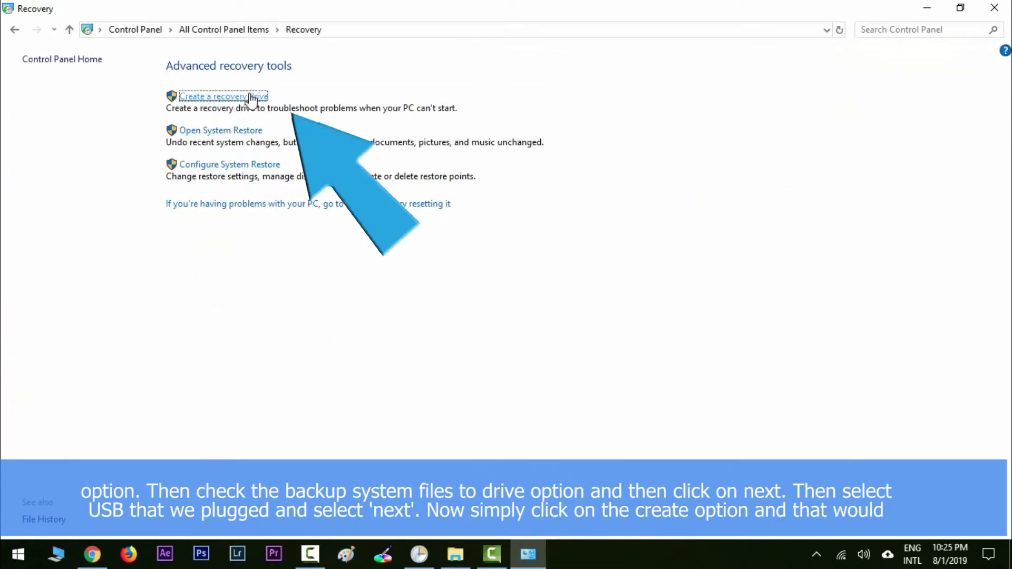
click(656, 443)
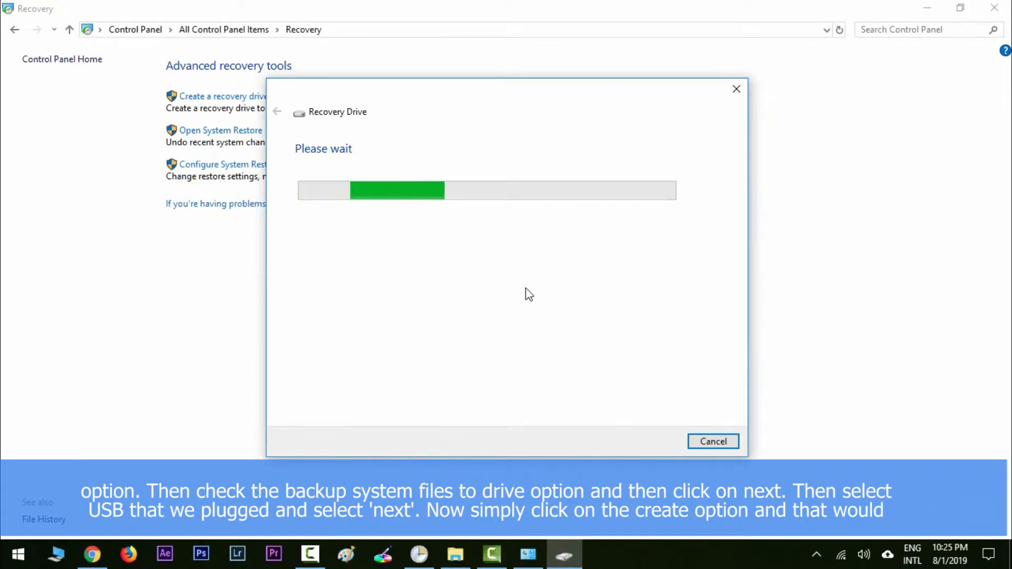